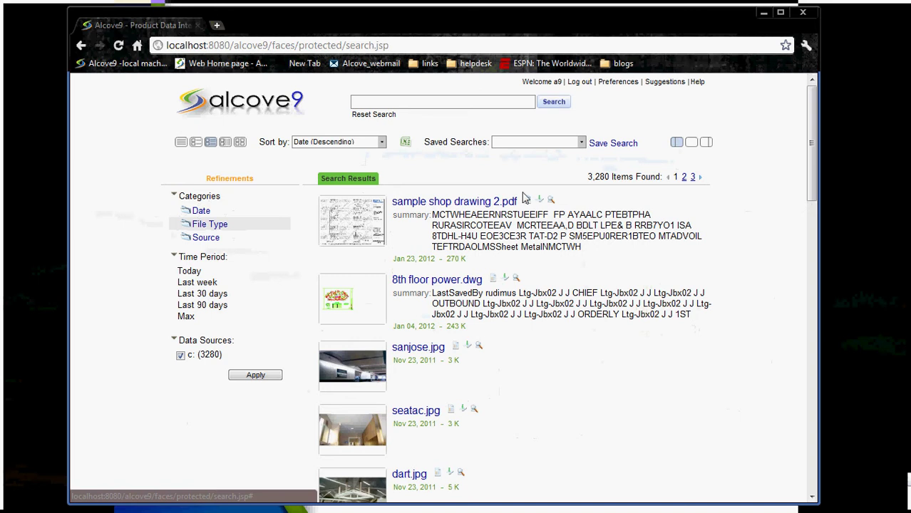
# Expand the File Type category and refine the search results to prt files
pyautogui.click(188, 225)
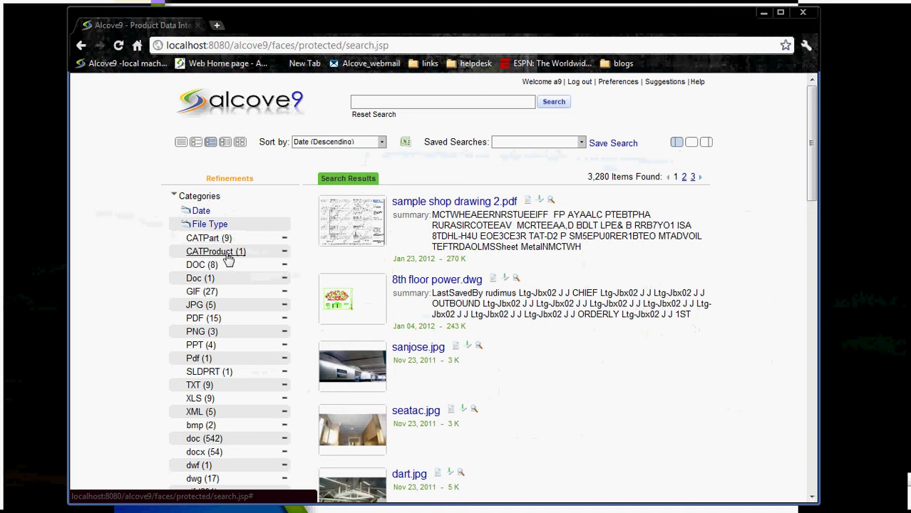
pyautogui.scroll(-3, 226, 258)
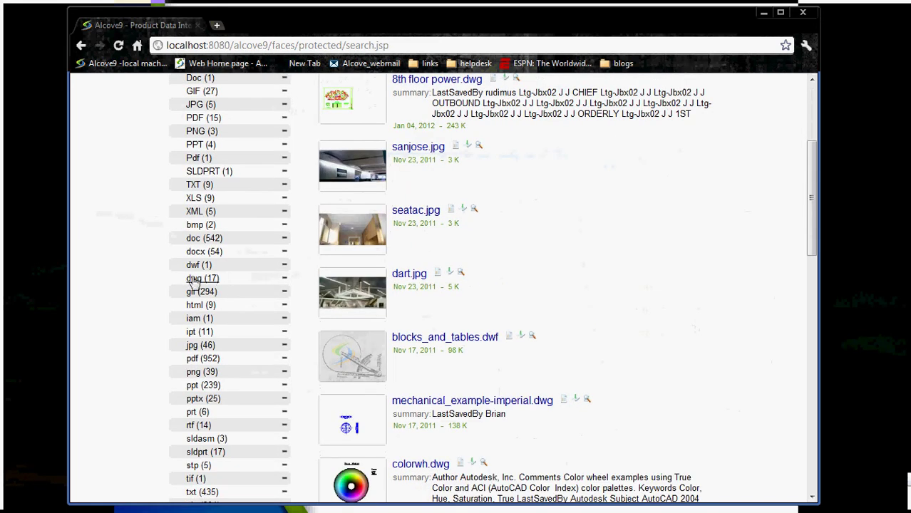
pyautogui.scroll(-1, 208, 285)
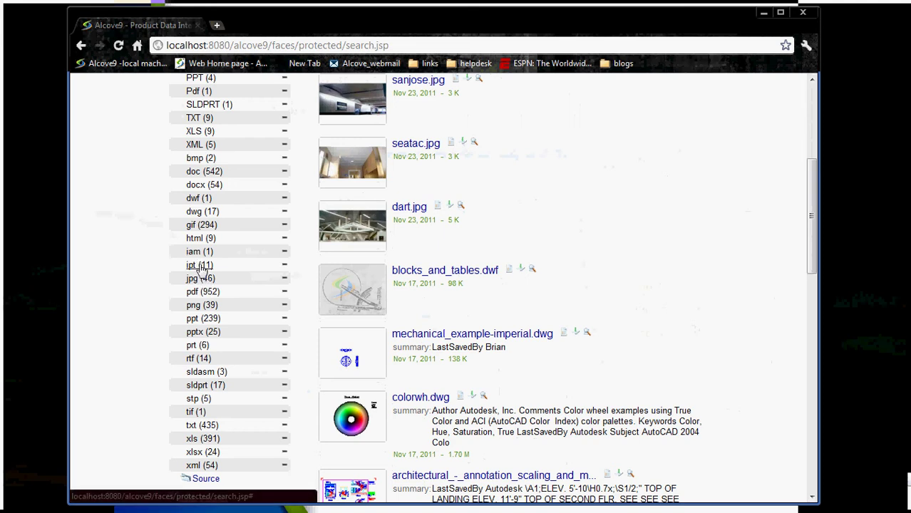
pyautogui.click(198, 347)
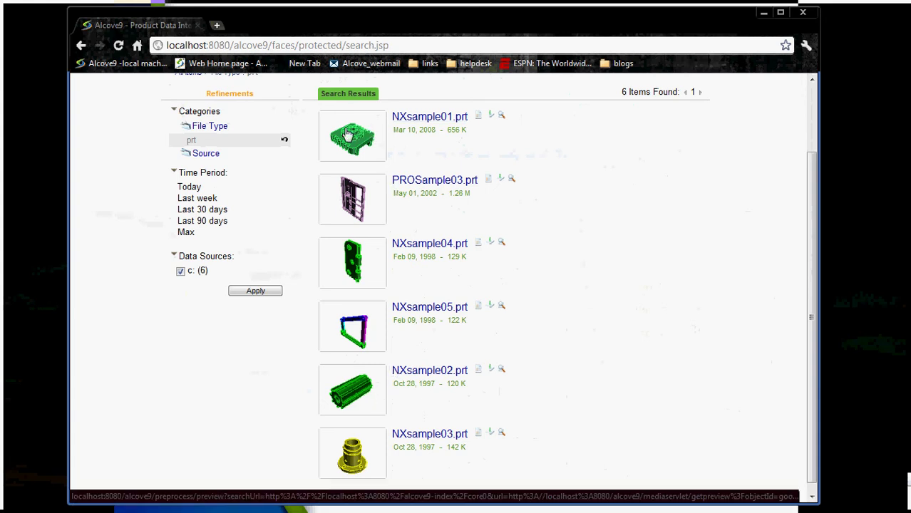
# Replace the prt refinement with CATPart and open the V5 Planner FTA Structural Bracket in the 3D viewer
pyautogui.click(285, 142)
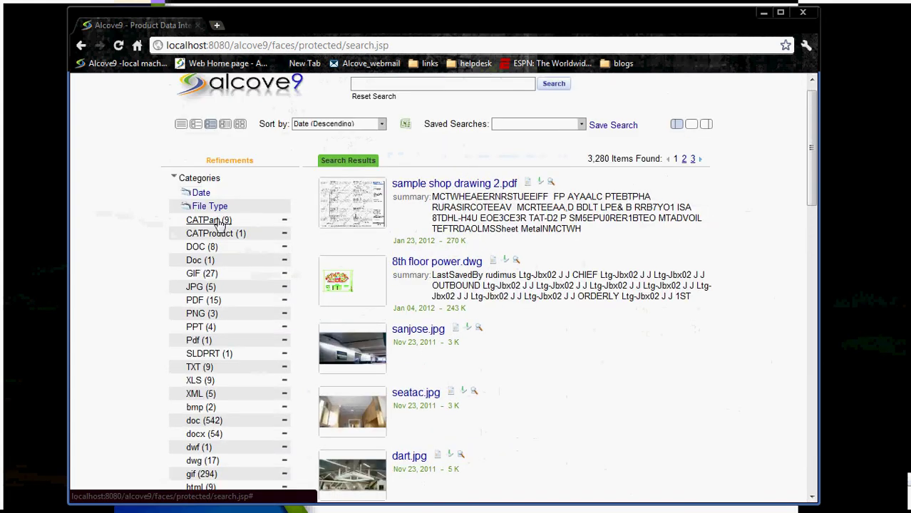
pyautogui.click(230, 221)
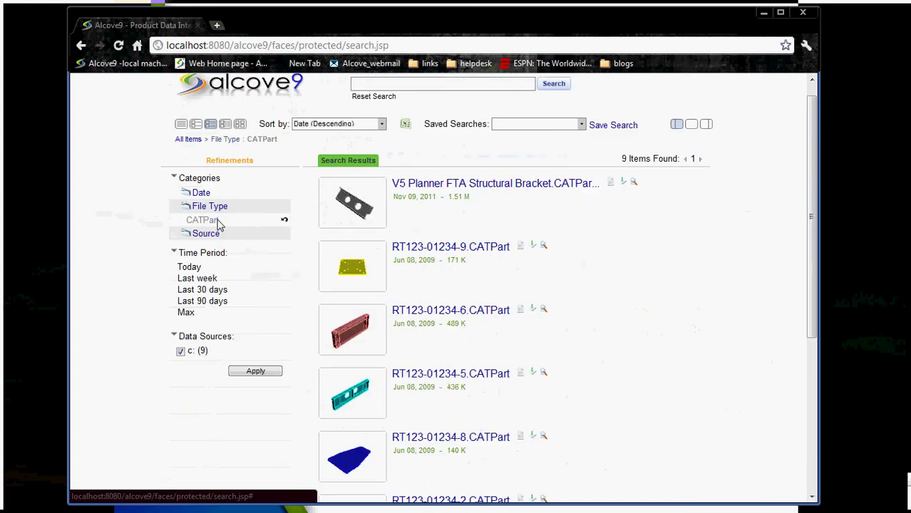
pyautogui.click(349, 205)
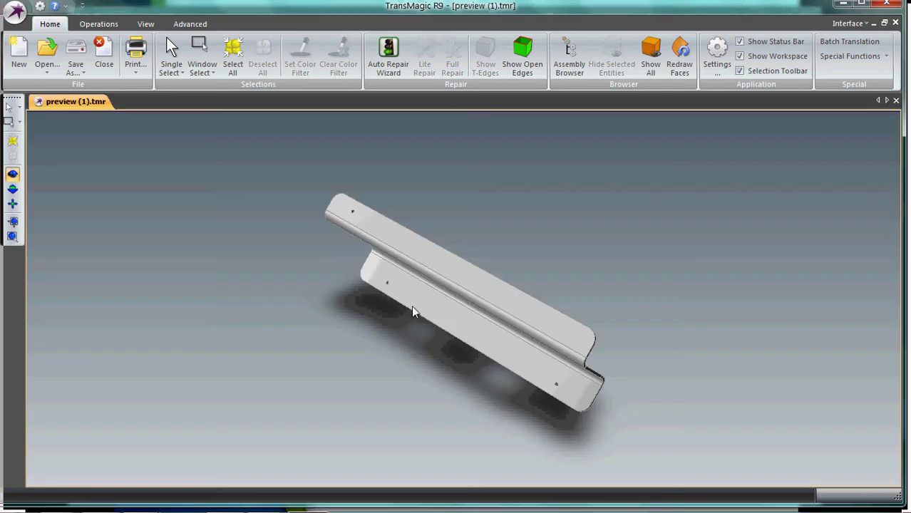
# Display the bounding box dimensions of the entire bracket, and exit TransMagic to return to the Alcove9 results
pyautogui.moveTo(465, 280); pyautogui.dragTo(536, 285)
pyautogui.moveTo(354, 285); pyautogui.dragTo(393, 246)
pyautogui.moveTo(586, 342); pyautogui.dragTo(504, 362)
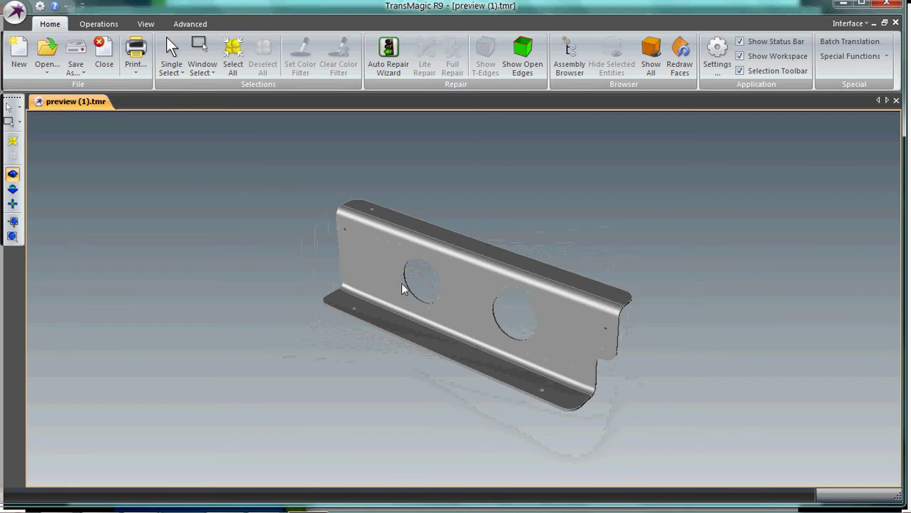
pyautogui.click(12, 141)
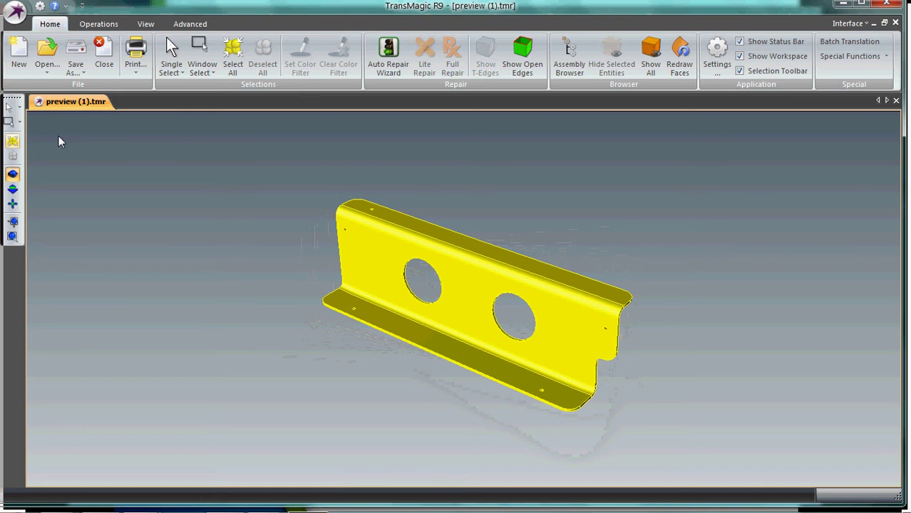
pyautogui.click(98, 23)
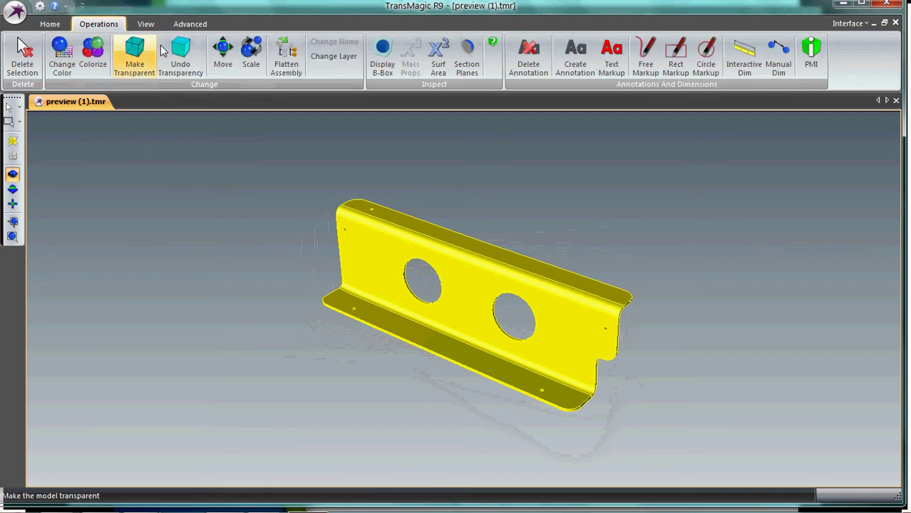
pyautogui.click(383, 72)
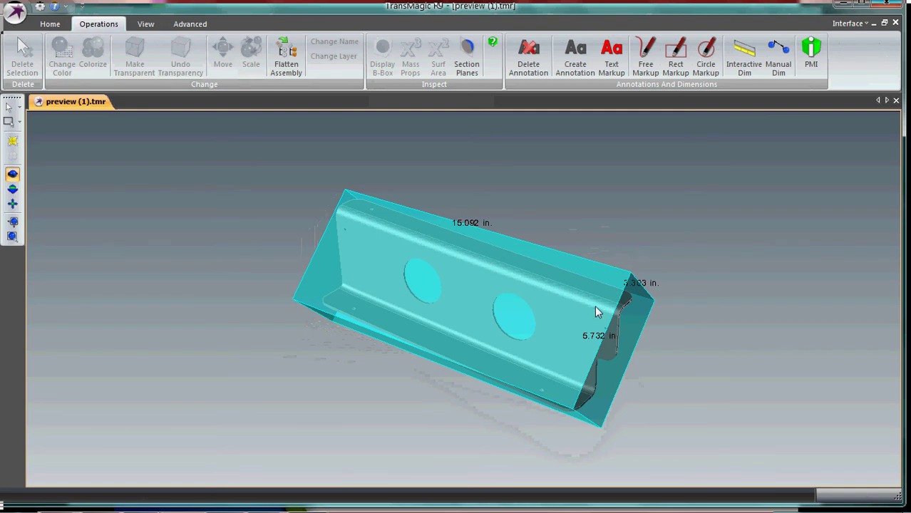
pyautogui.click(15, 12)
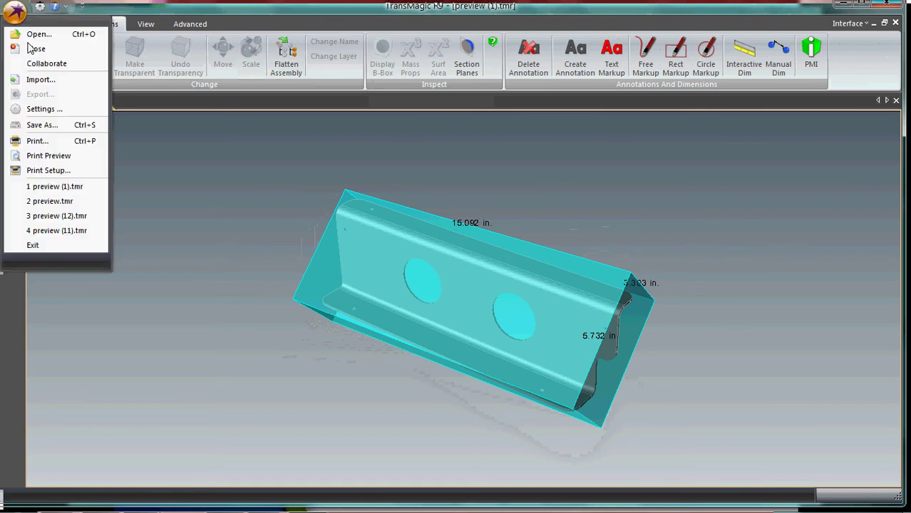
pyautogui.click(41, 245)
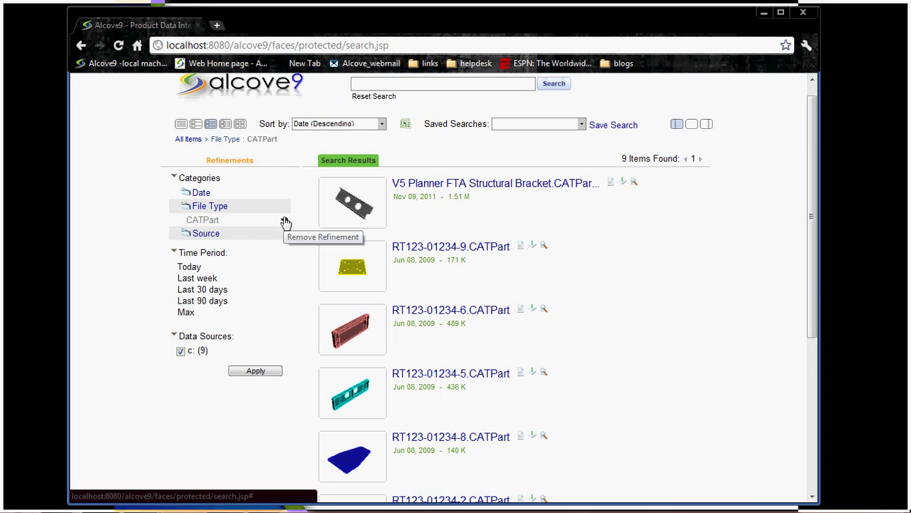
# Replace the CATPart refinement with ipt and open FACE PLATE.ipt in the 3D viewer
pyautogui.click(285, 223)
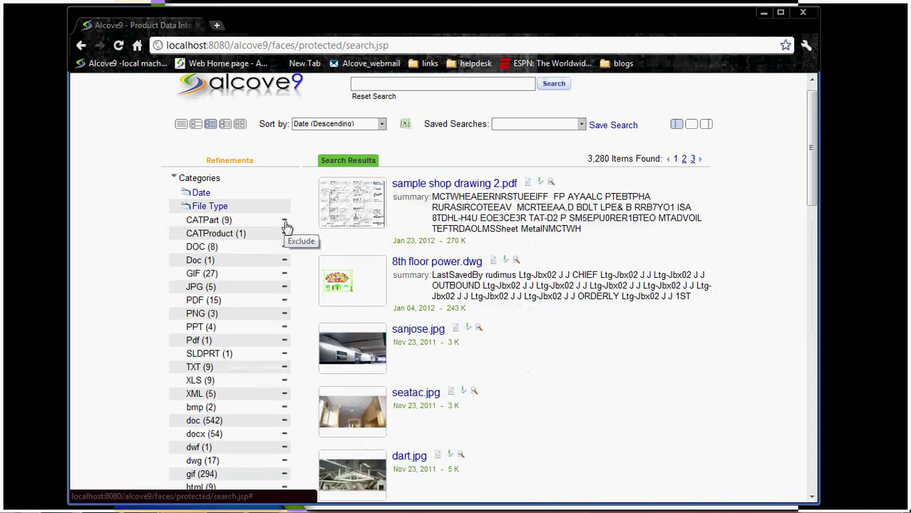
pyautogui.scroll(-3, 283, 241)
pyautogui.scroll(-3, 274, 271)
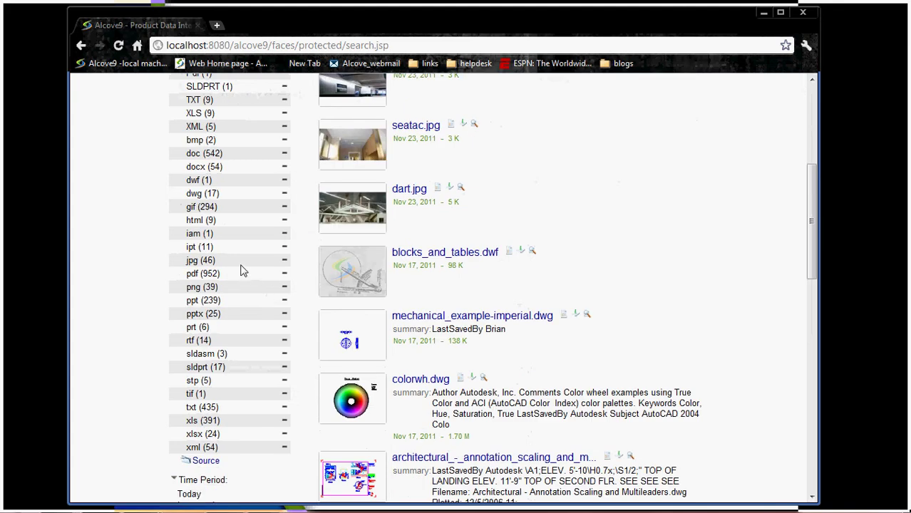
pyautogui.scroll(3, 205, 163)
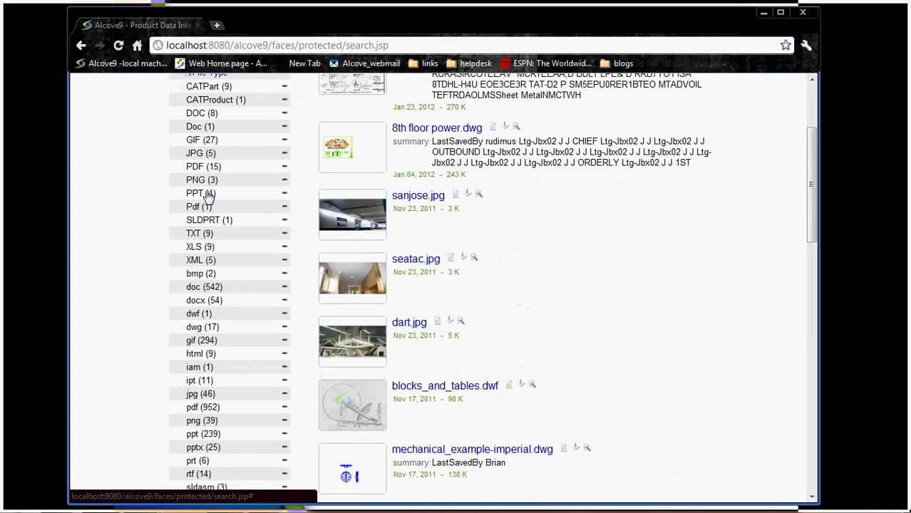
pyautogui.scroll(-2, 211, 244)
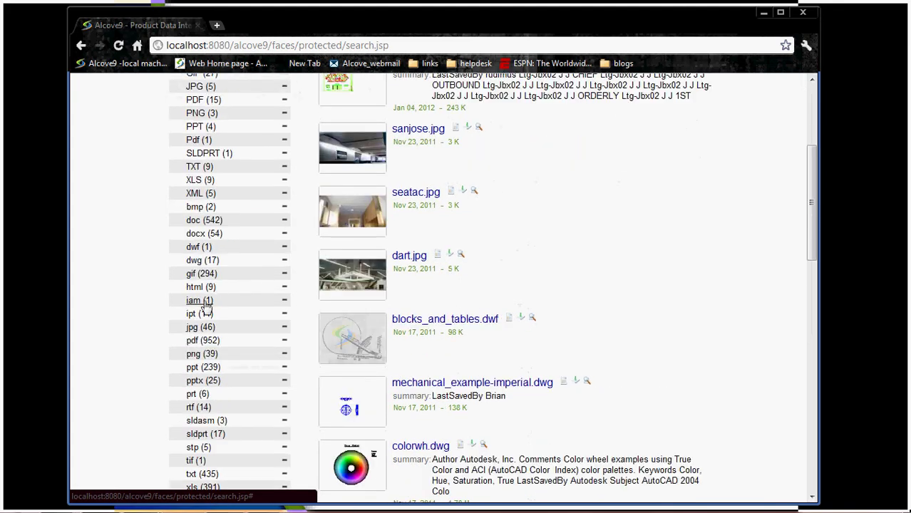
pyautogui.scroll(-15, 197, 321)
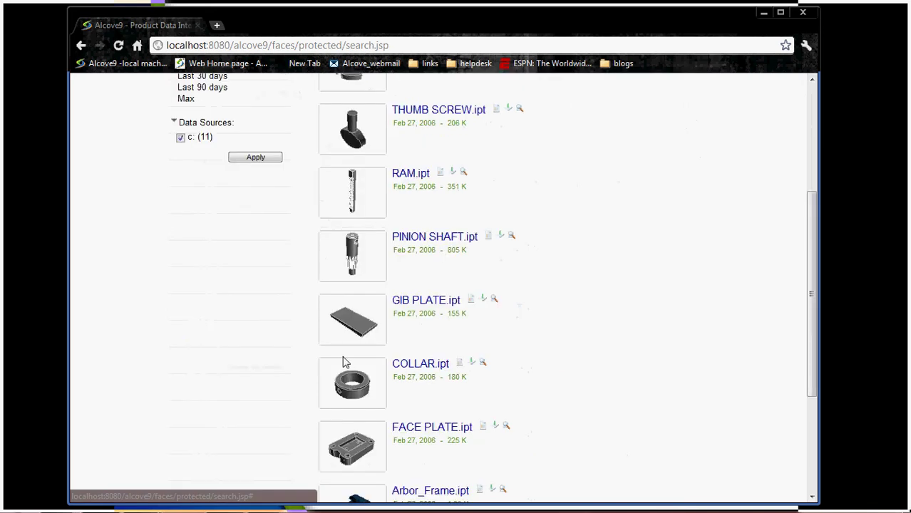
pyautogui.scroll(-2, 400, 381)
pyautogui.scroll(-1, 451, 399)
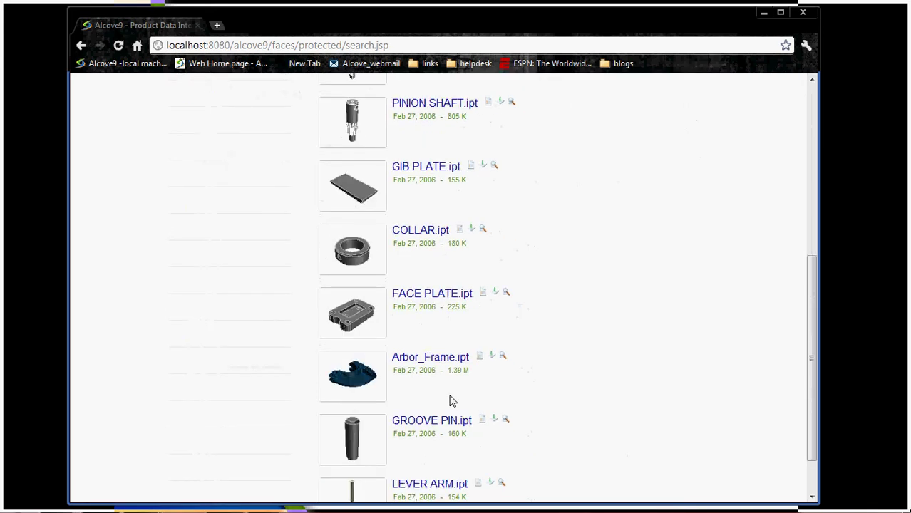
pyautogui.click(358, 318)
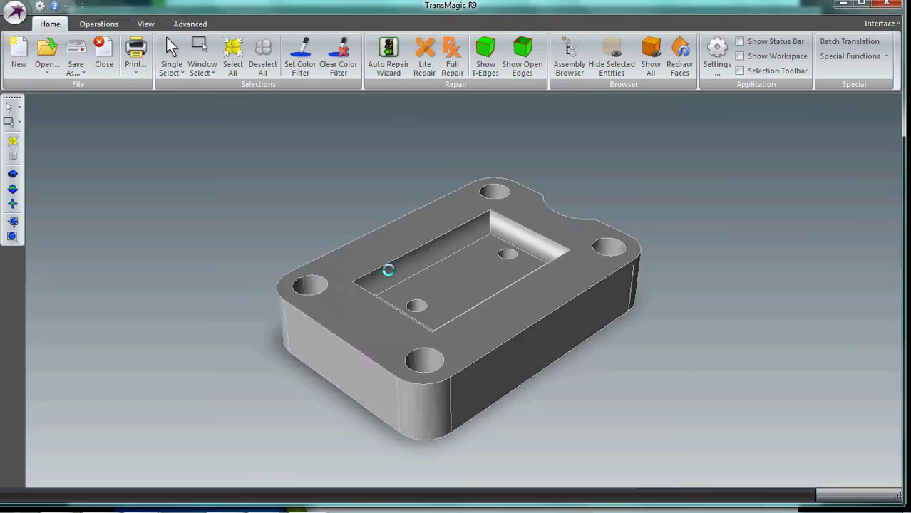
# Cut the face plate with an X-axis section plane placed through the nearer small hole in the pocket
pyautogui.moveTo(491, 231)
pyautogui.mouseDown(button='middle')
pyautogui.moveTo(443, 279)
pyautogui.moveTo(456, 291)
pyautogui.moveTo(478, 258)
pyautogui.mouseUp(button='middle')
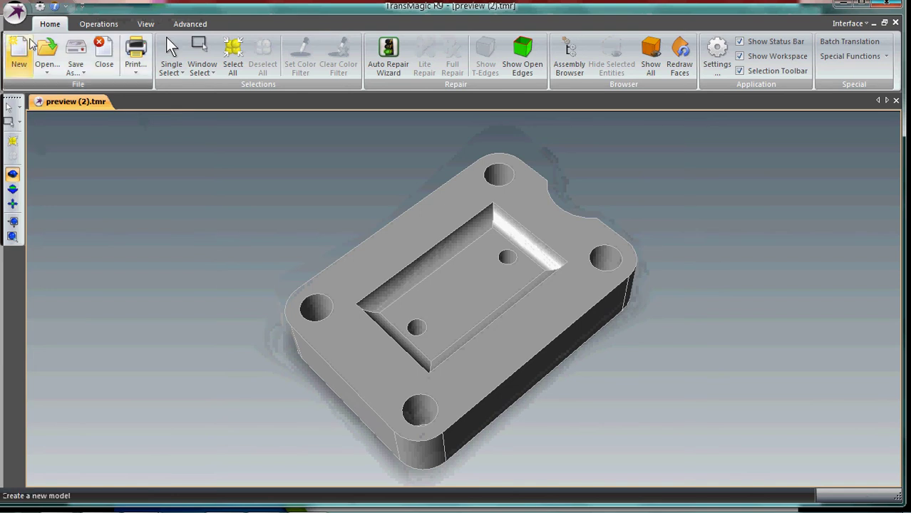
pyautogui.click(99, 23)
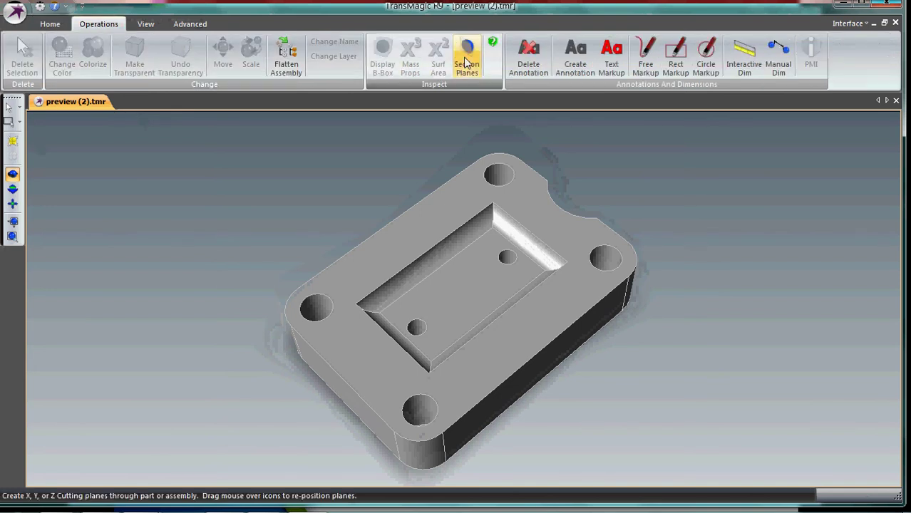
pyautogui.click(465, 62)
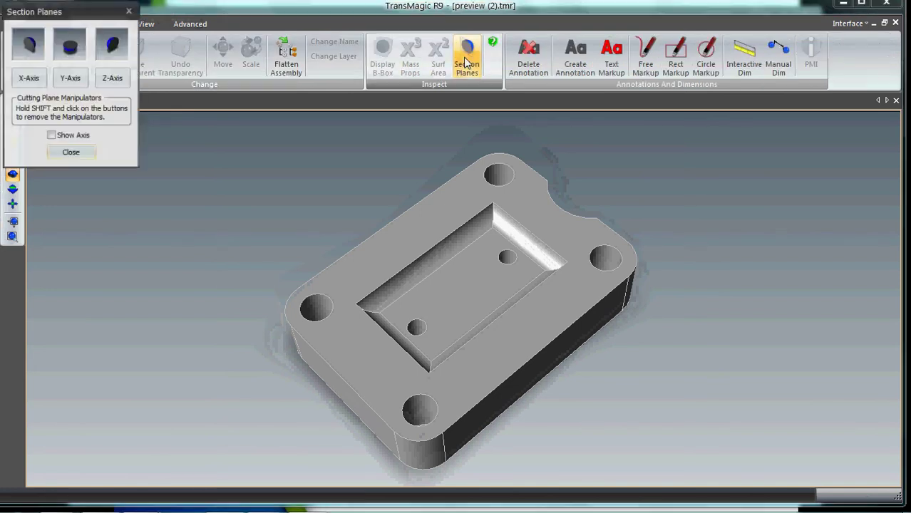
pyautogui.click(32, 79)
pyautogui.moveTo(434, 327); pyautogui.dragTo(394, 356)
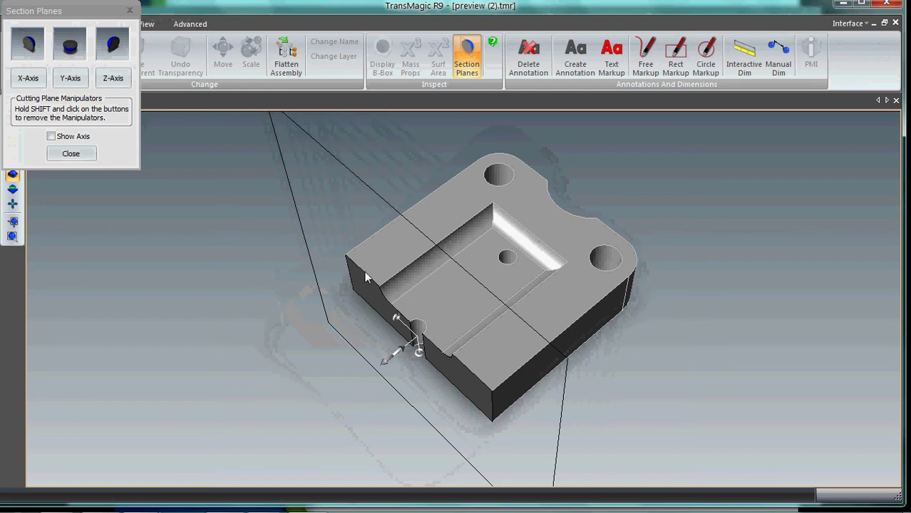
pyautogui.click(77, 157)
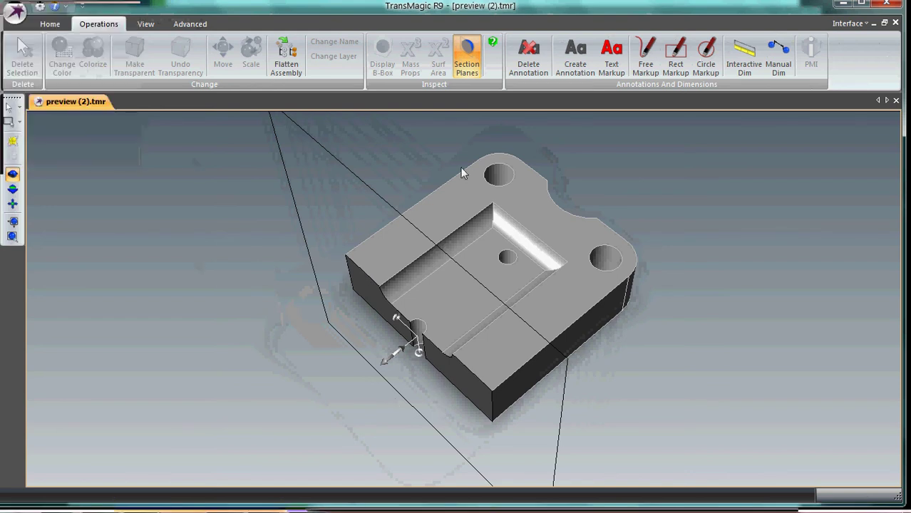
# Place a text markup reading "markup" beside the rounded corner of the face plate
pyautogui.click(611, 57)
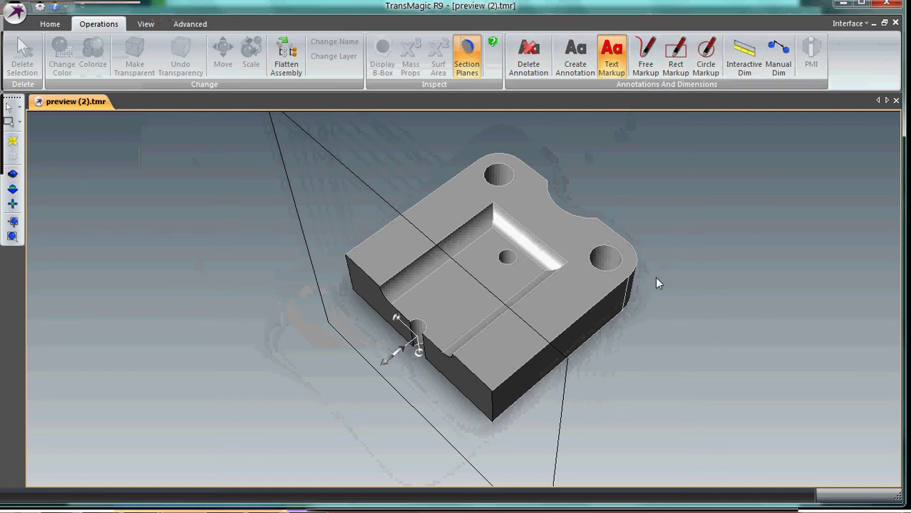
pyautogui.click(656, 280)
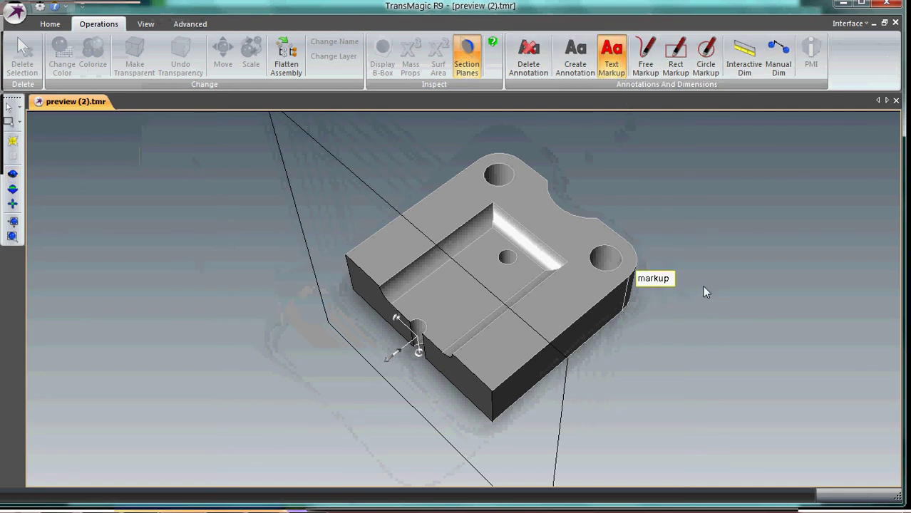
# Add interactive dimensions for the radius of the far corner hole and the width across the curved notch
pyautogui.click(747, 69)
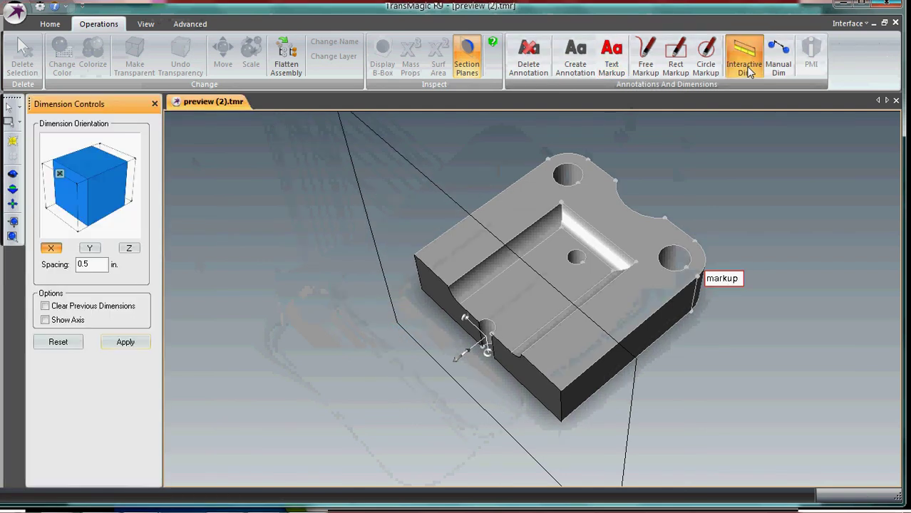
pyautogui.click(581, 171)
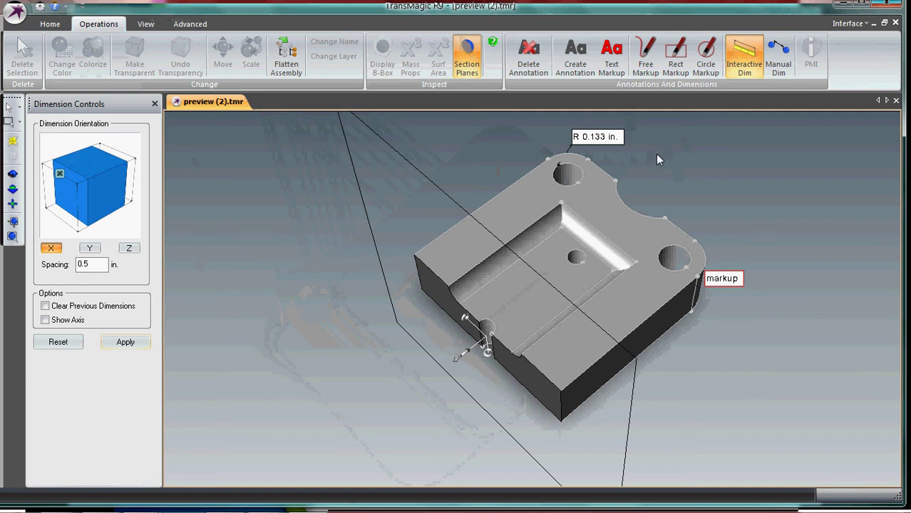
pyautogui.click(616, 182)
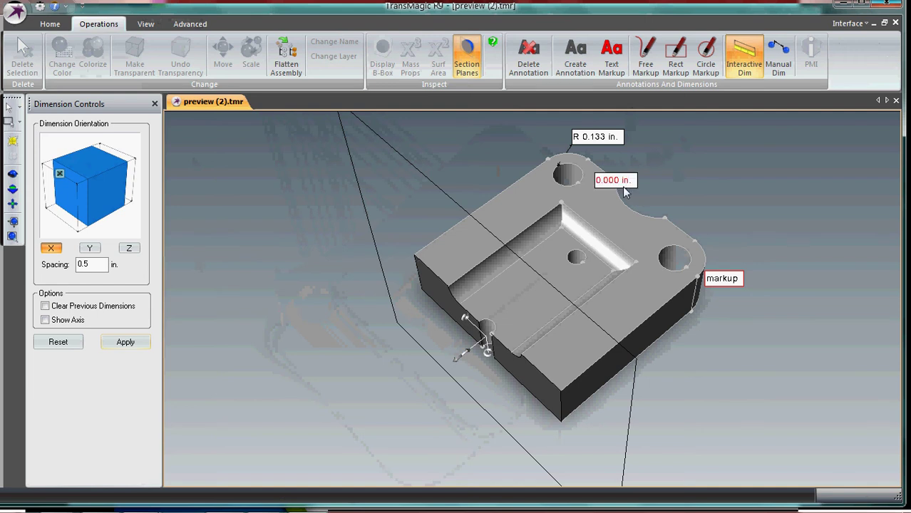
pyautogui.click(665, 220)
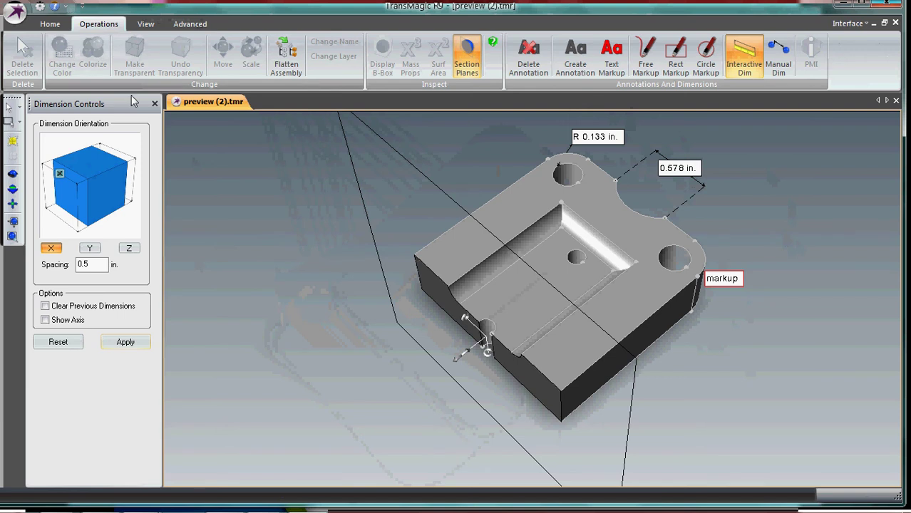
pyautogui.click(155, 104)
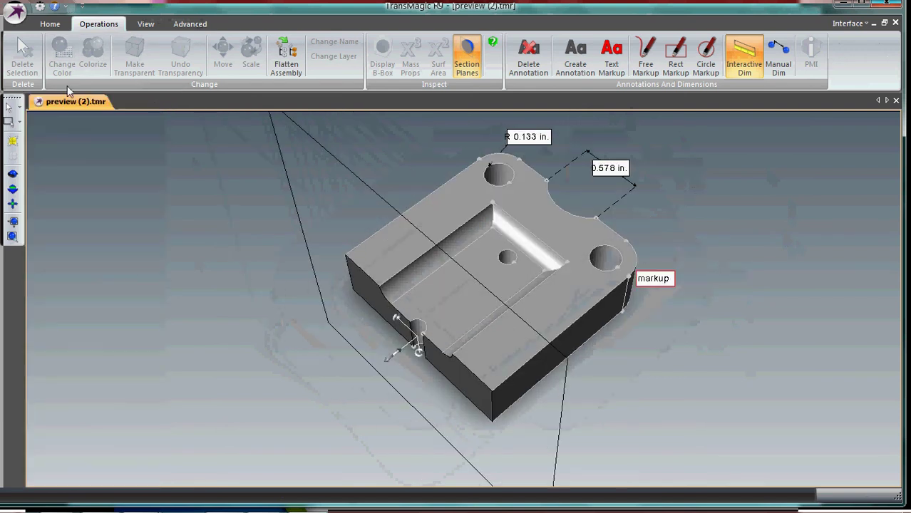
# Exit TransMagic and return to the beginning of the ipt results in Alcove9
pyautogui.click(15, 13)
pyautogui.click(33, 245)
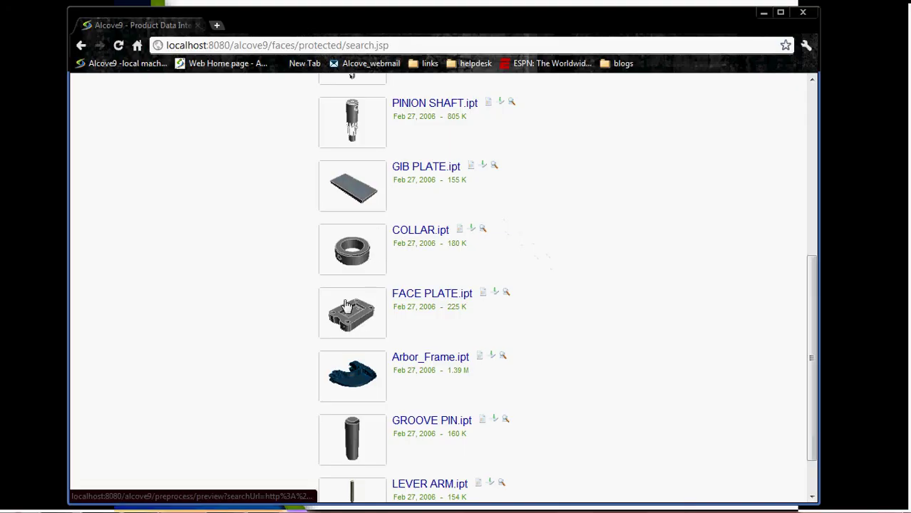
pyautogui.scroll(3, 260, 285)
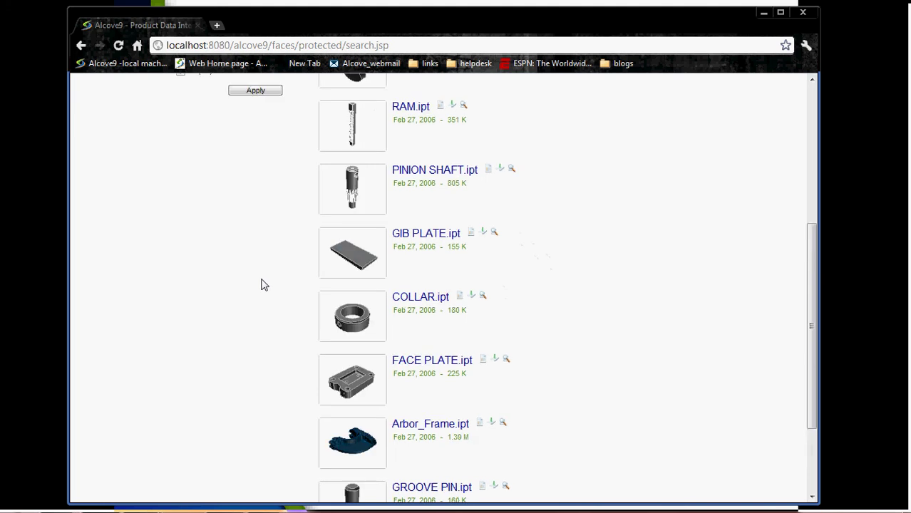
pyautogui.scroll(1, 262, 242)
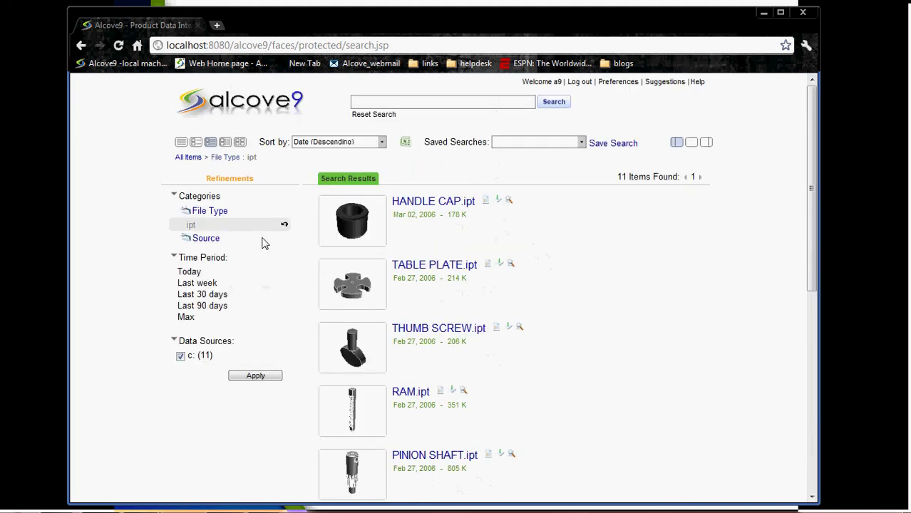
# Refine the results to CATProduct files instead of ipt and examine which components RT123-01234-101.CATProduct is composed of
pyautogui.click(284, 226)
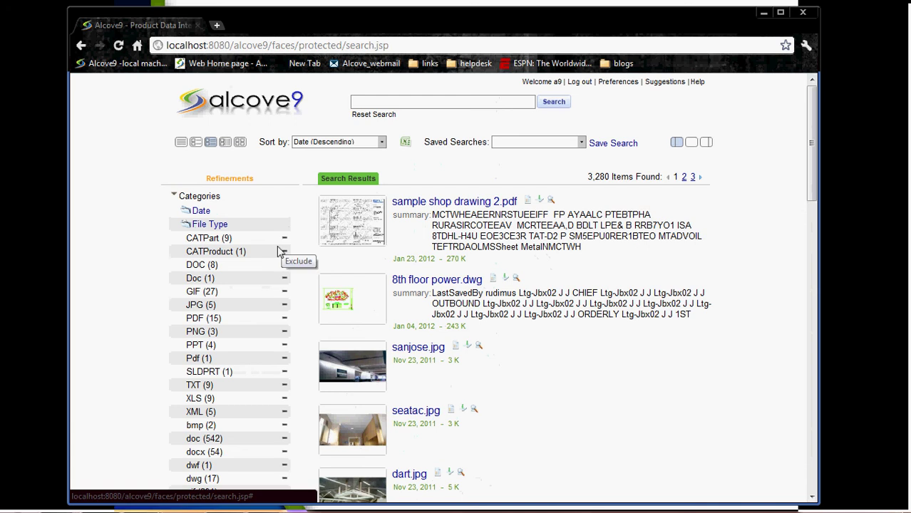
pyautogui.click(225, 252)
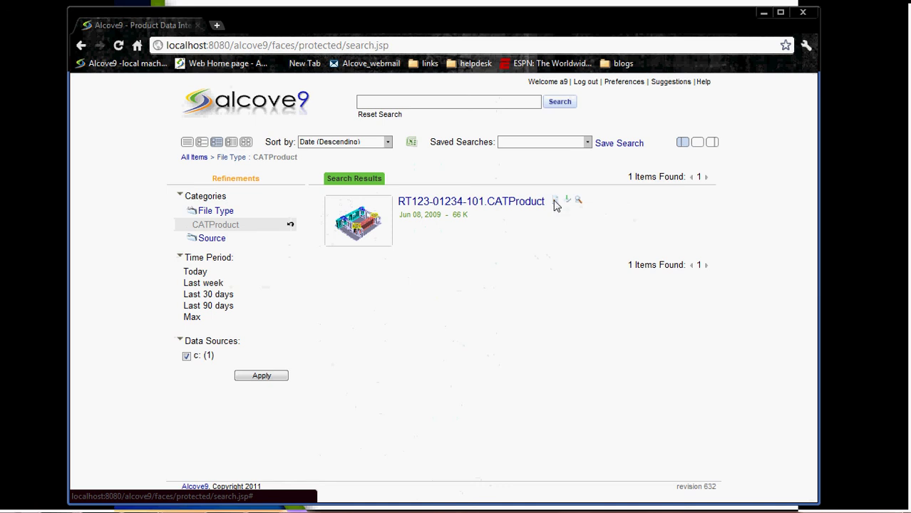
pyautogui.click(556, 203)
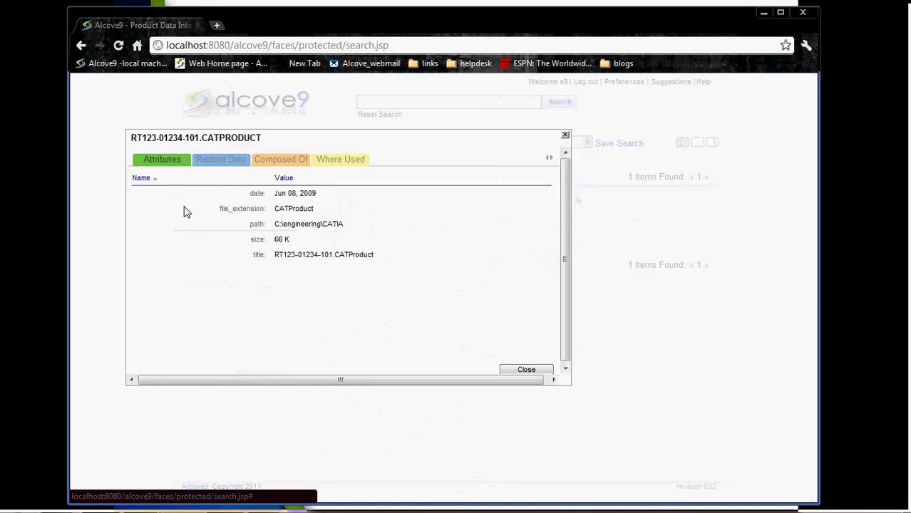
pyautogui.click(291, 164)
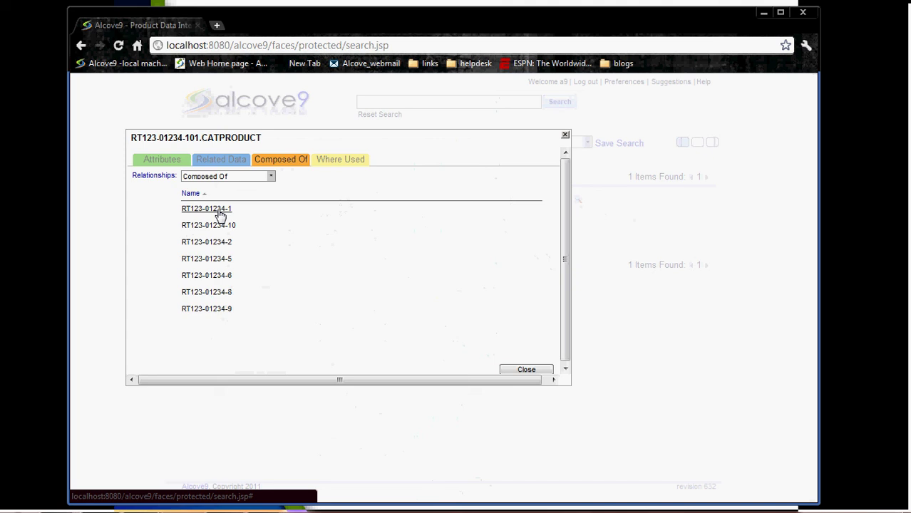
pyautogui.click(528, 370)
# Replace the CATProduct refinement with the sldasm file type and open the 3D preview of oil_pump.sldasm in TransMagic
pyautogui.click(291, 226)
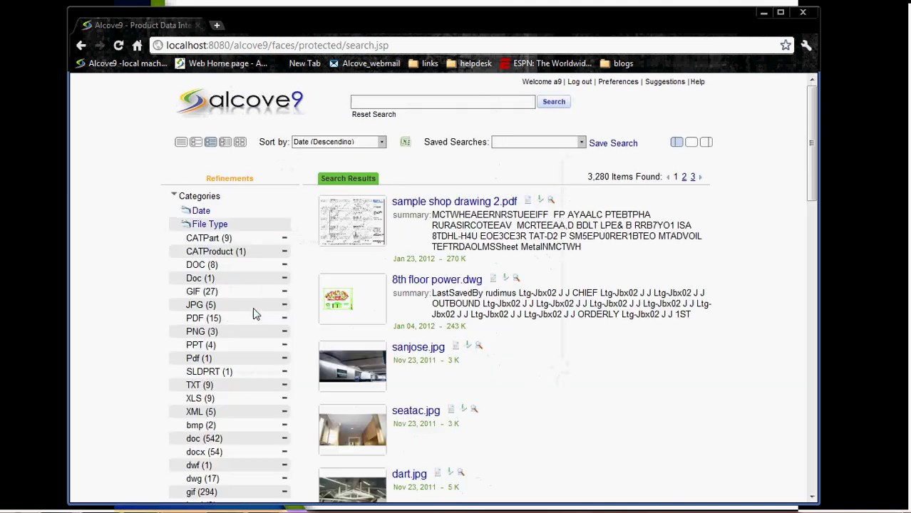
pyautogui.scroll(-3, 253, 316)
pyautogui.scroll(-2, 253, 315)
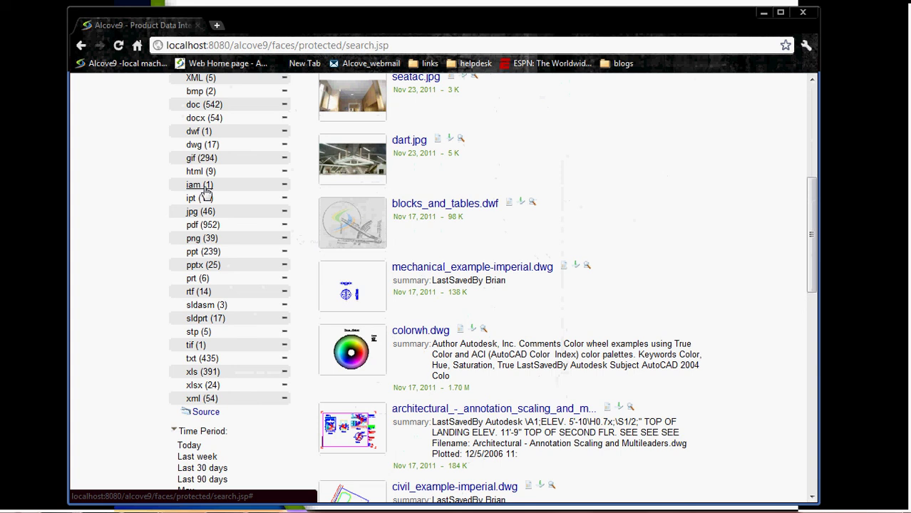
pyautogui.click(216, 306)
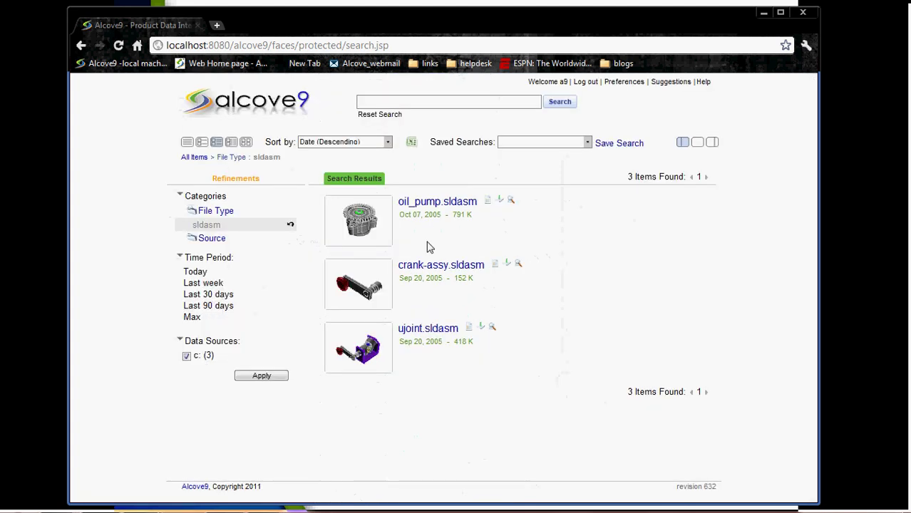
pyautogui.click(367, 222)
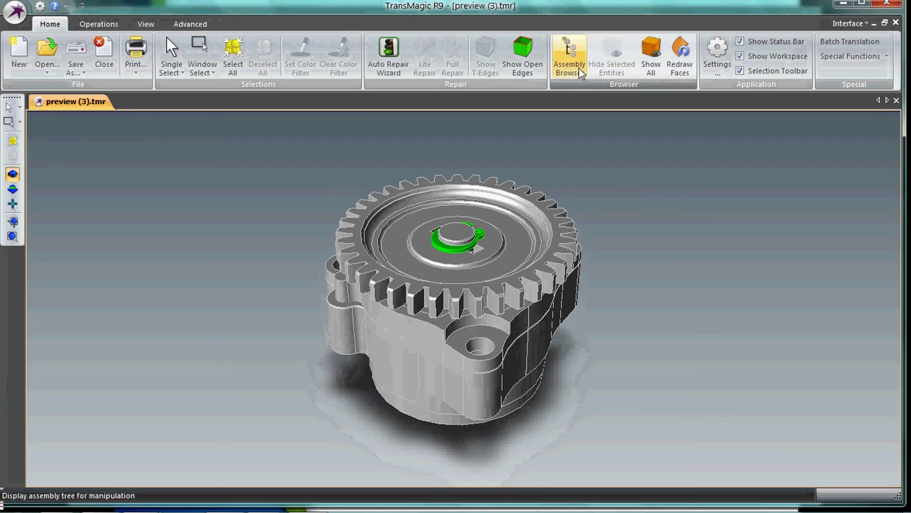
# Display the assembly tree with the JH_oil_pump components expanded and hide the Gear
pyautogui.click(570, 61)
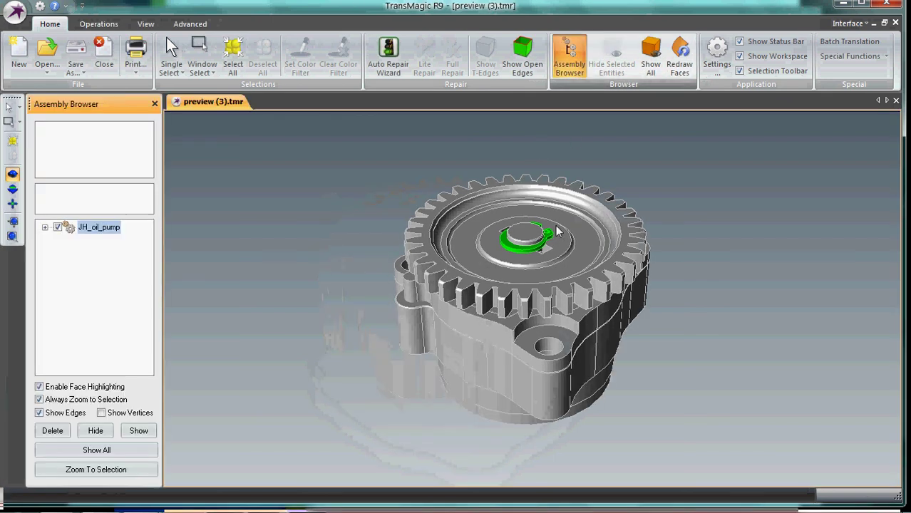
pyautogui.click(45, 227)
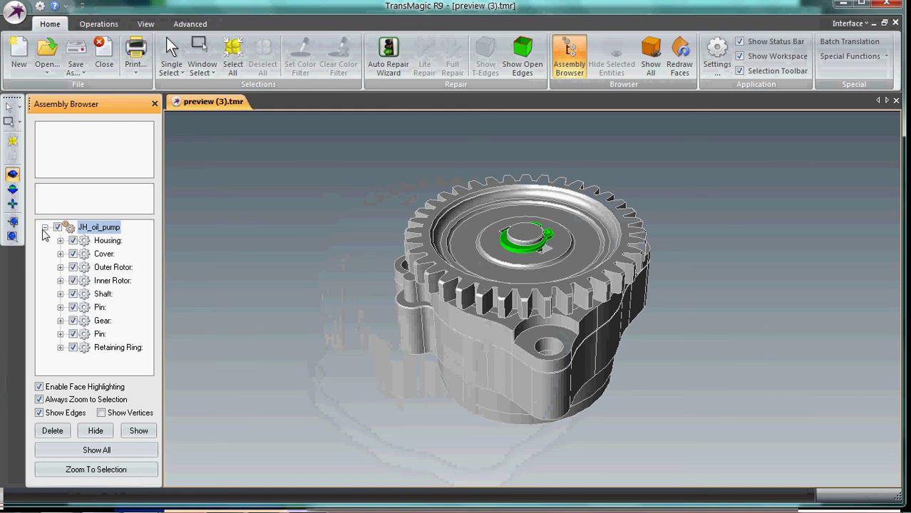
pyautogui.click(72, 321)
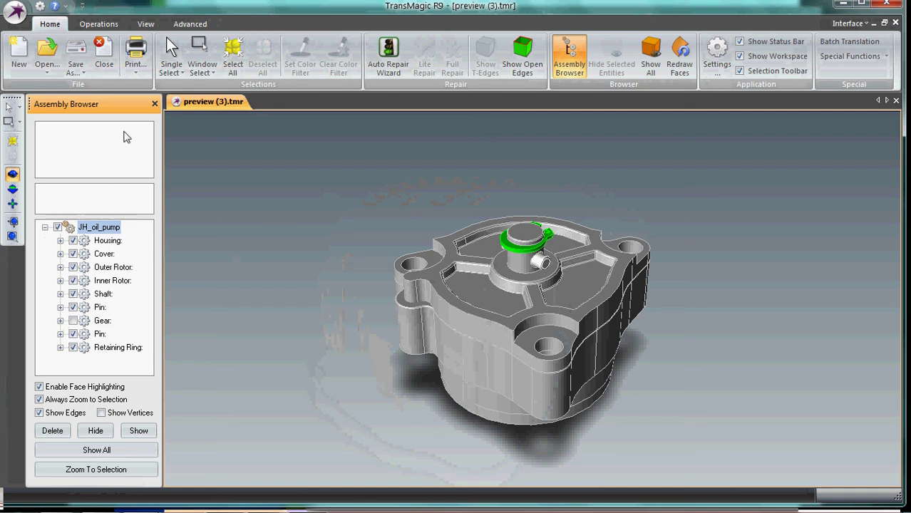
# Exit TransMagic and return to the sldasm results in Alcove9
pyautogui.click(14, 13)
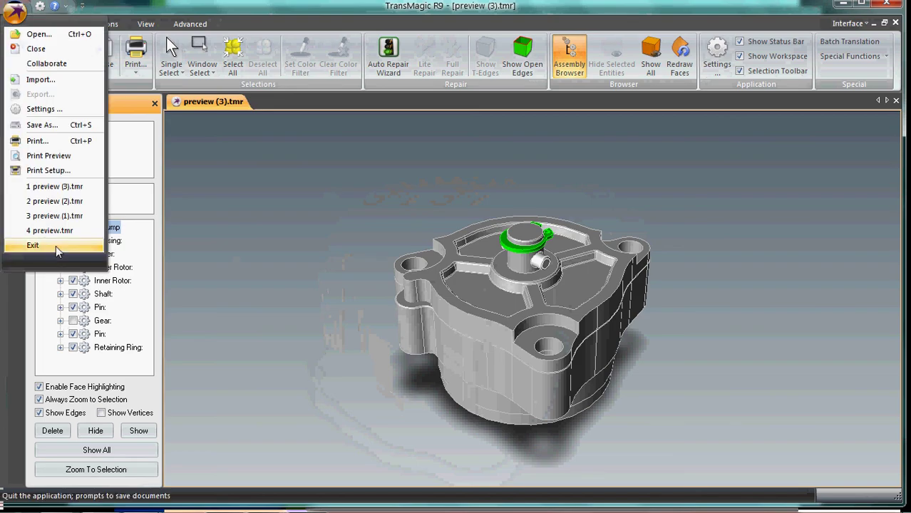
pyautogui.click(56, 246)
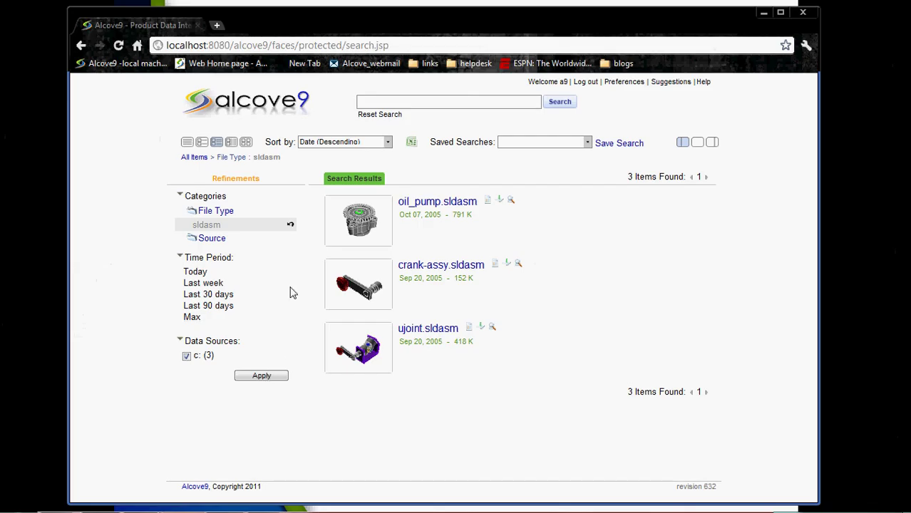
pyautogui.press('super+Tab')
pyautogui.press('super+Tab')
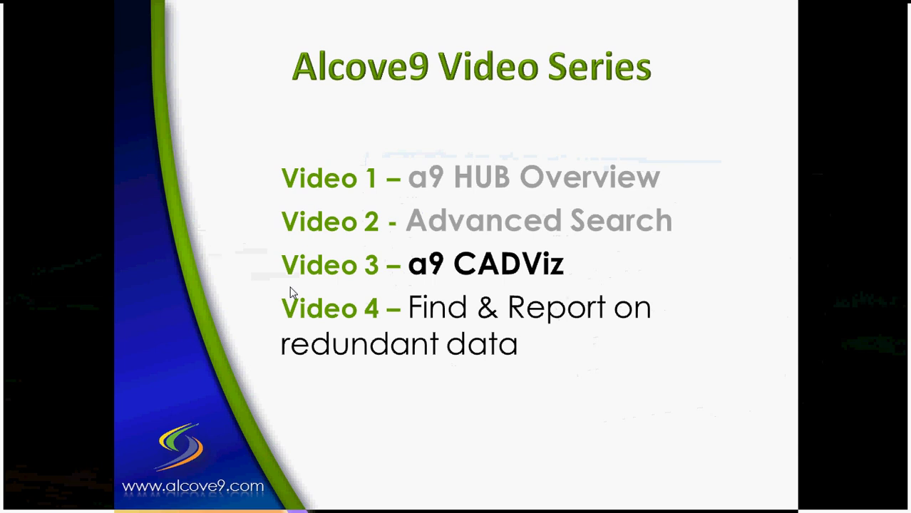
pyautogui.click(290, 287)
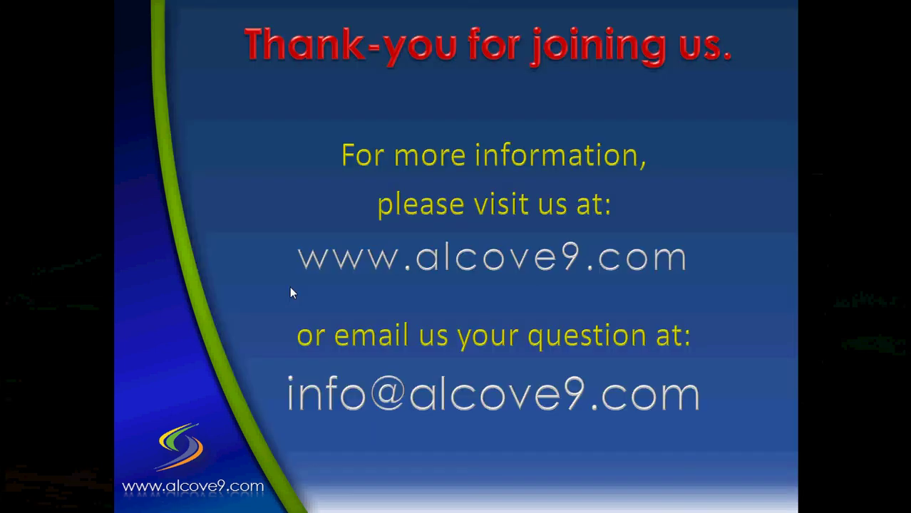